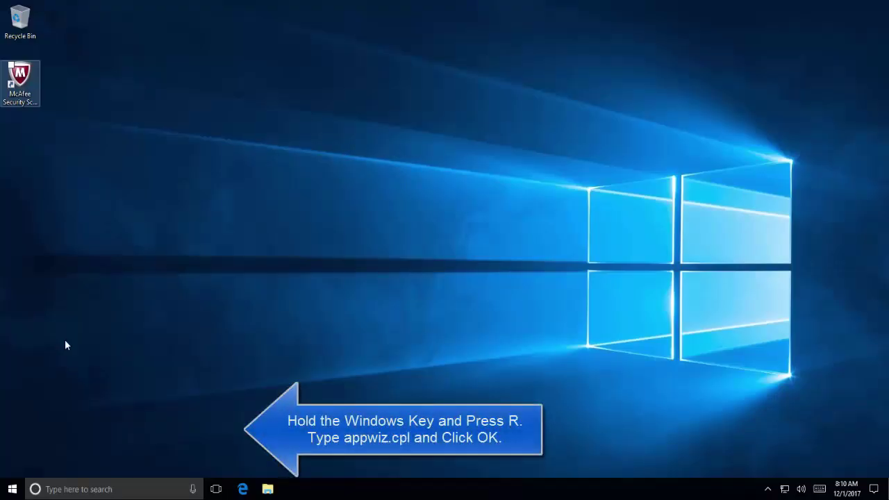
Step: Open Programs and Features by running appwiz.cpl from the Run dialog
left_click(63, 342)
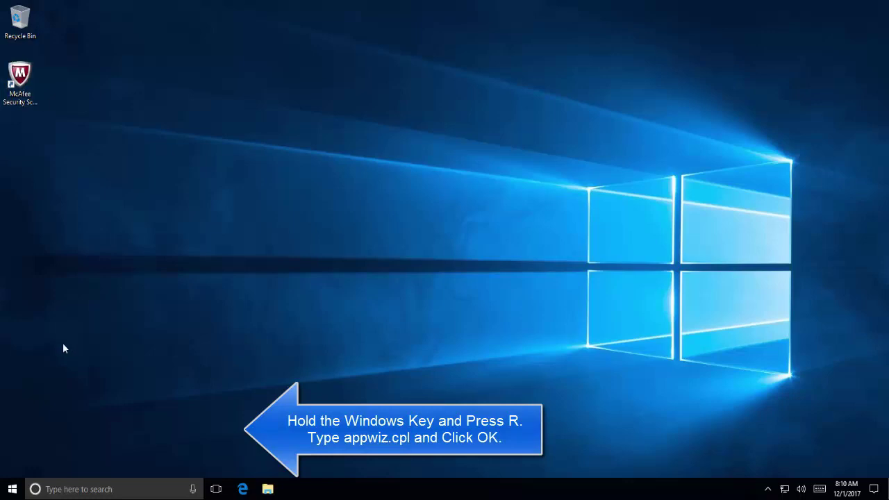
key("super+r")
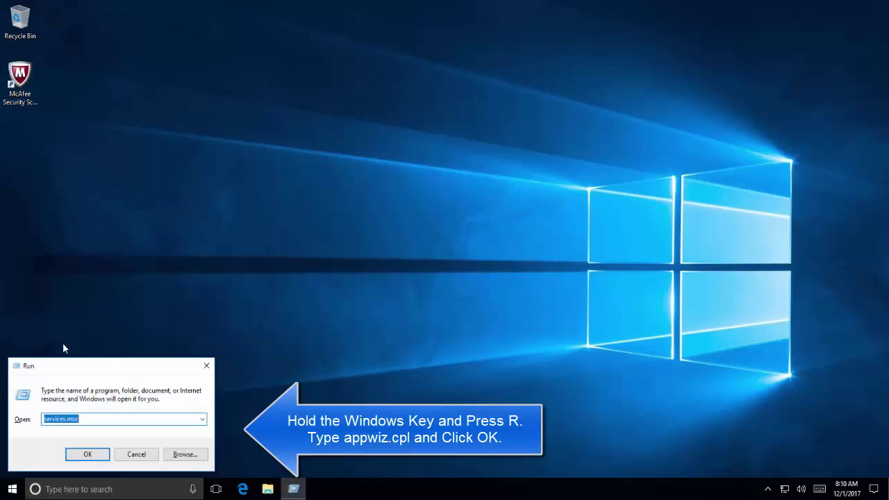
type("appwi")
type("z.cpl")
key("Return")
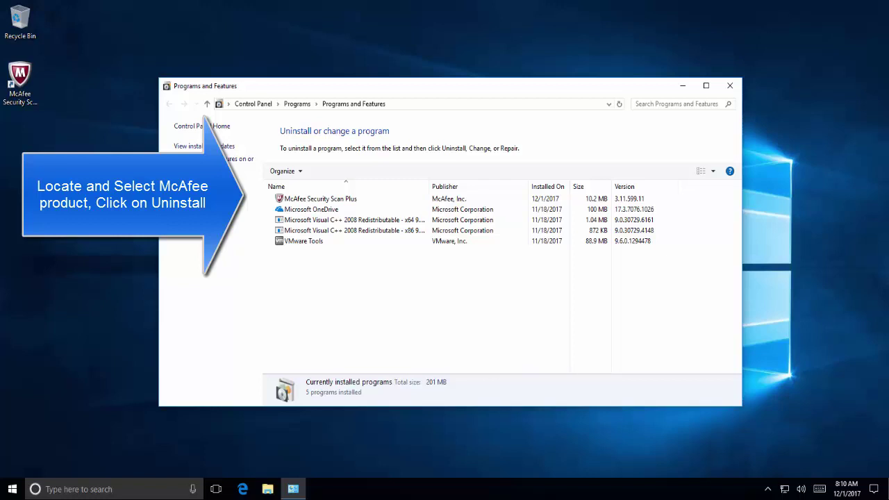
Step: Uninstall McAfee Security Scan Plus from the program list, declining the offer
left_click(324, 199)
left_click(338, 171)
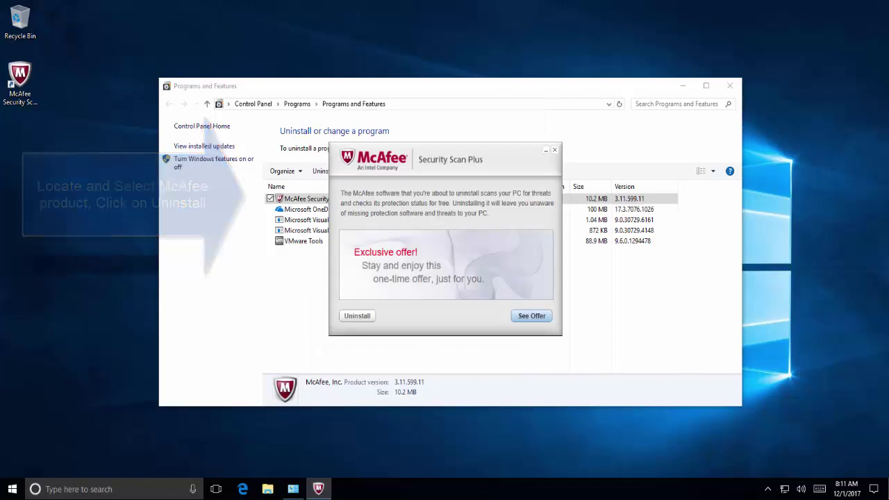
left_click(358, 316)
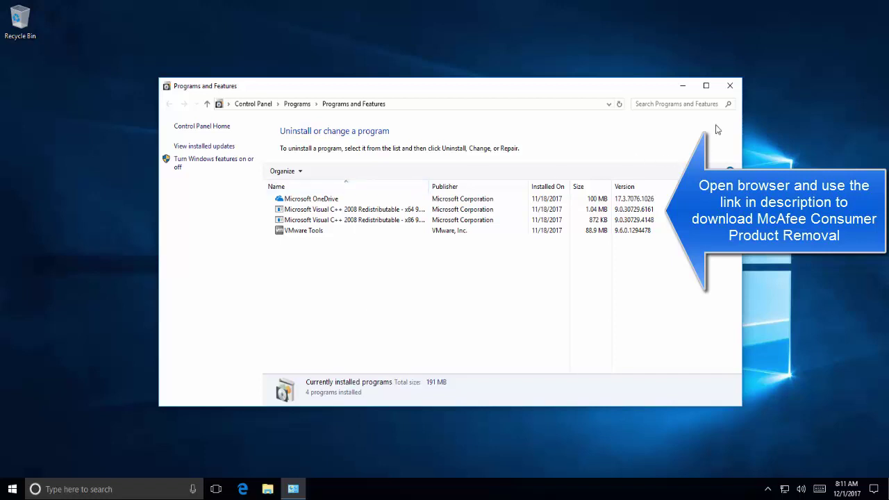
Step: Close Programs and Features, load the copied MCPR.exe link in Edge, and save the download
left_click(730, 86)
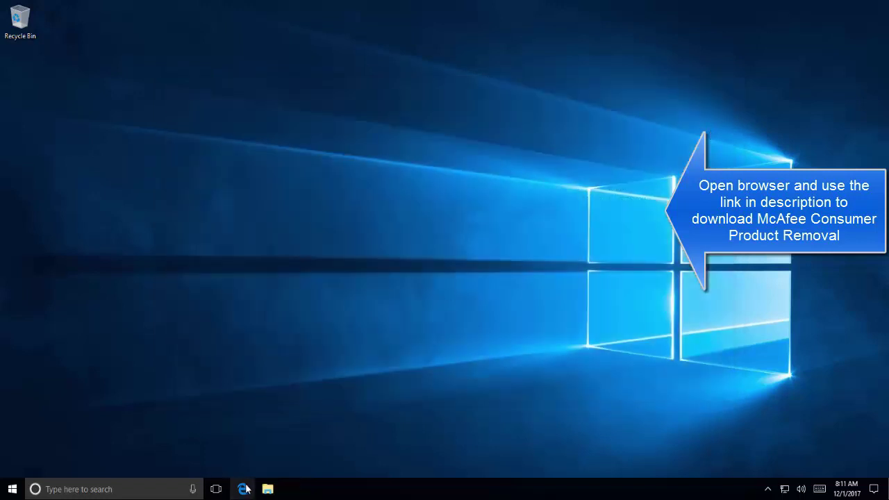
left_click(243, 489)
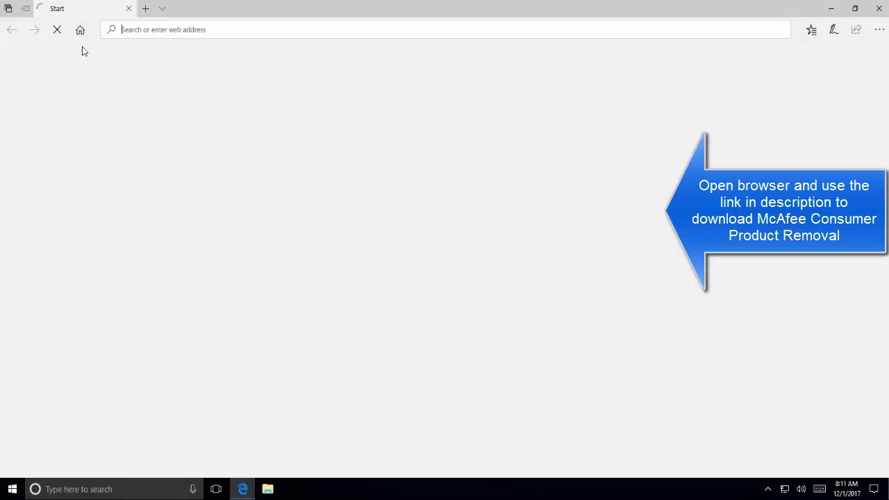
left_click(186, 29)
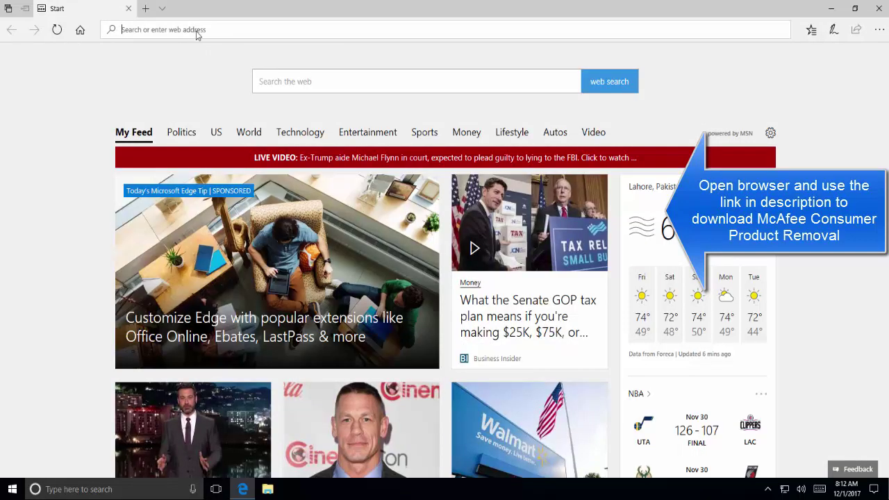
right_click(197, 31)
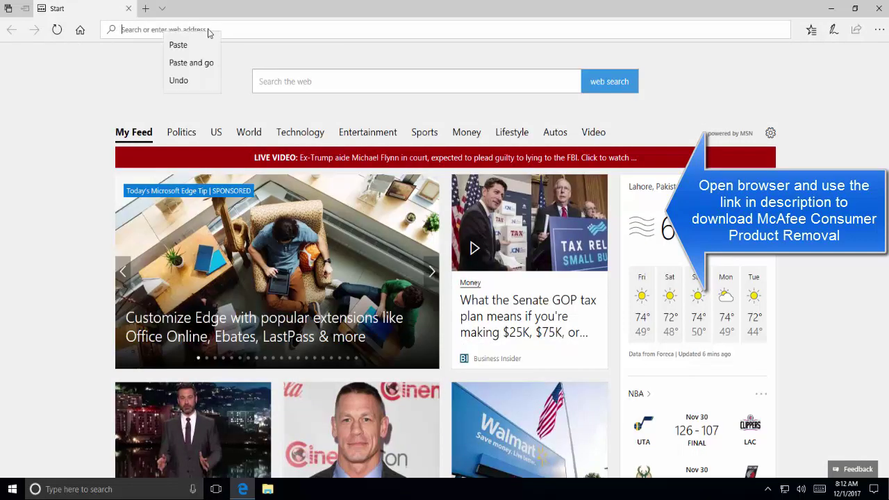
left_click(207, 64)
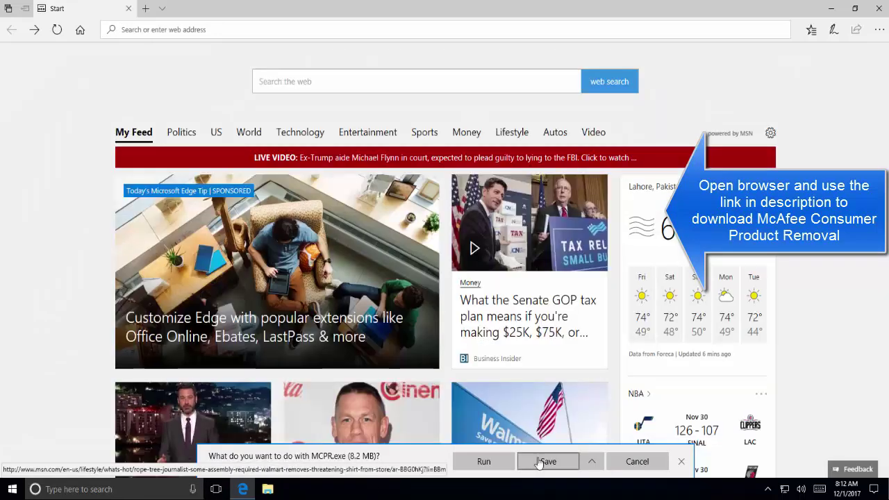
left_click(541, 462)
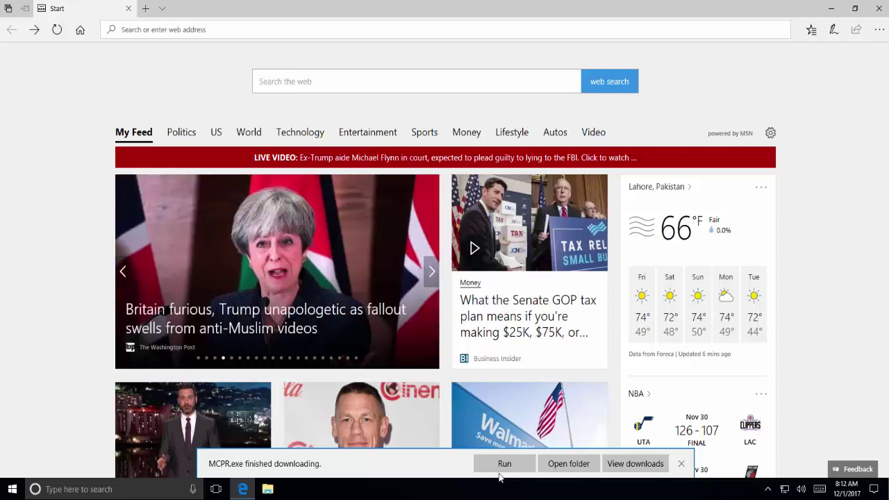
Step: Run the downloaded MCPR.exe and allow it through User Account Control
left_click(503, 464)
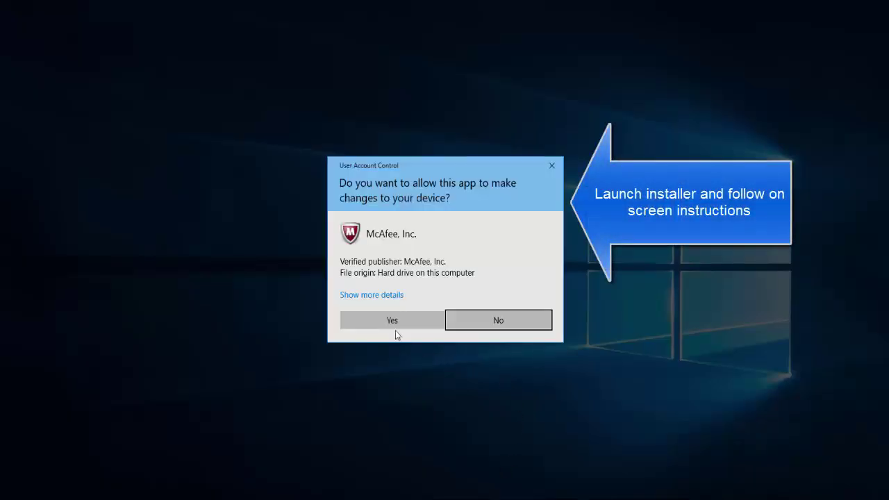
left_click(389, 322)
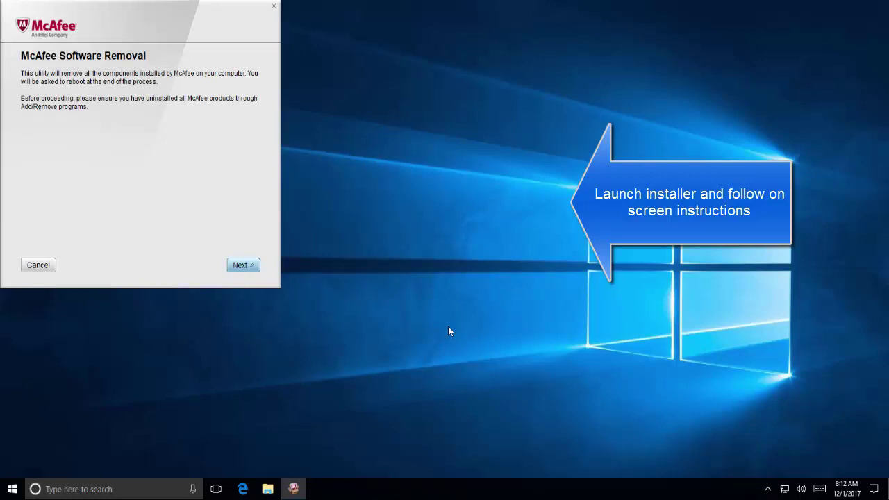
Step: Accept the removal tool's license agreement and submit the security validation characters
left_click(245, 268)
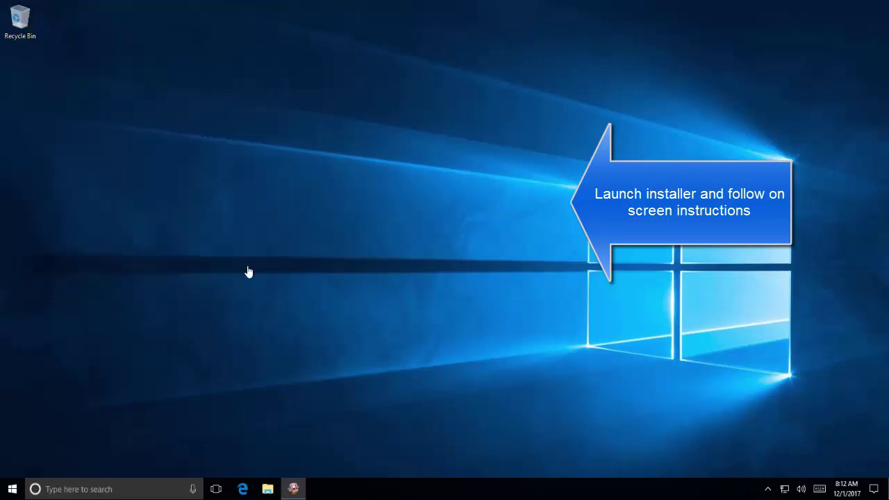
left_click(118, 232)
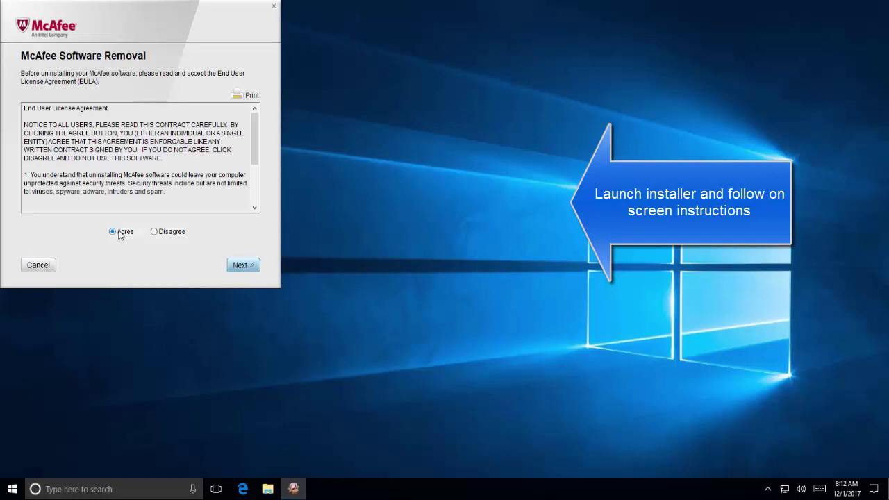
left_click(244, 270)
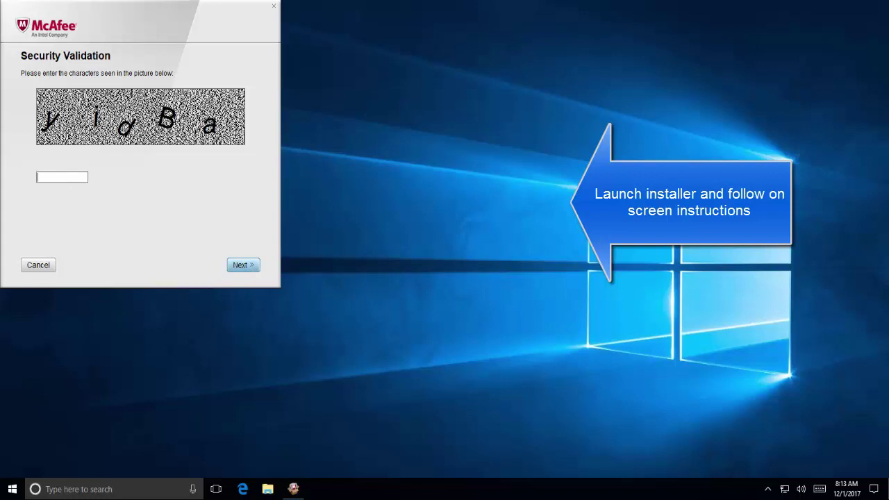
type("yid")
type("b")
type("a")
left_click(248, 268)
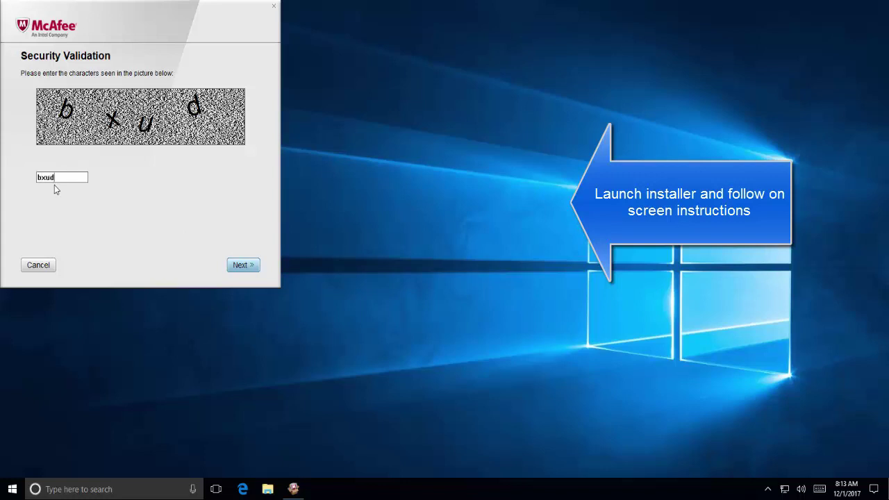
Step: Start the McAfee removal and, once it completes, confirm an immediate restart
left_click(252, 272)
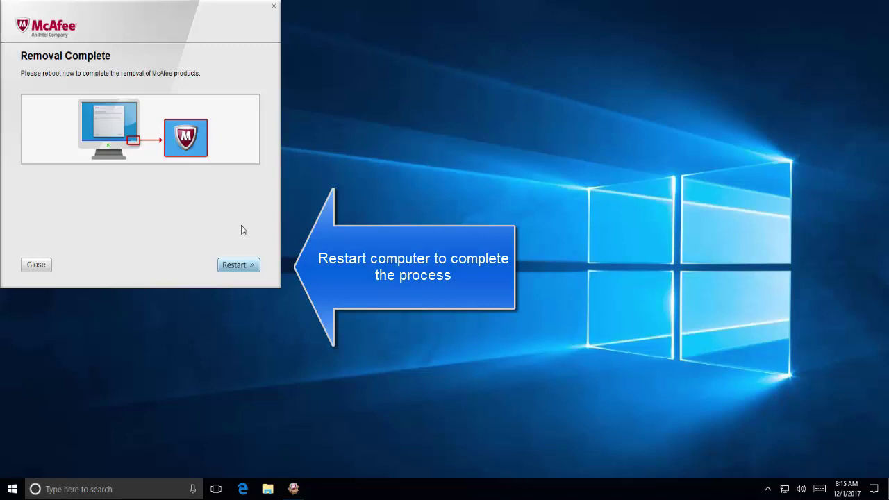
left_click(248, 272)
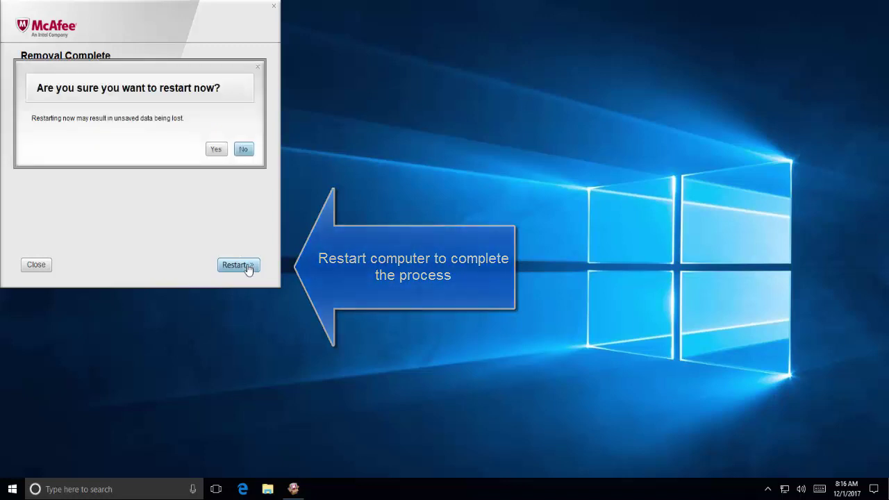
left_click(214, 150)
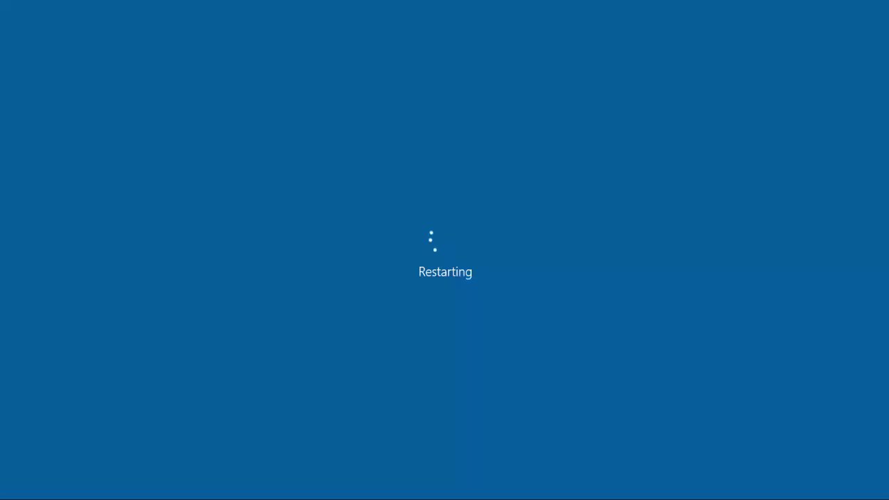